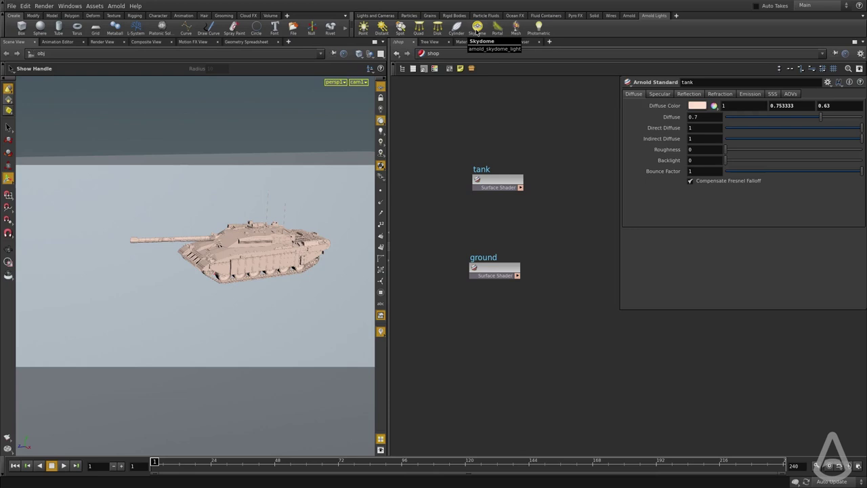
# - Add an Arnold skydome light to the scene and lay out the object nodes
pyautogui.click(476, 31)
pyautogui.click(162, 277)
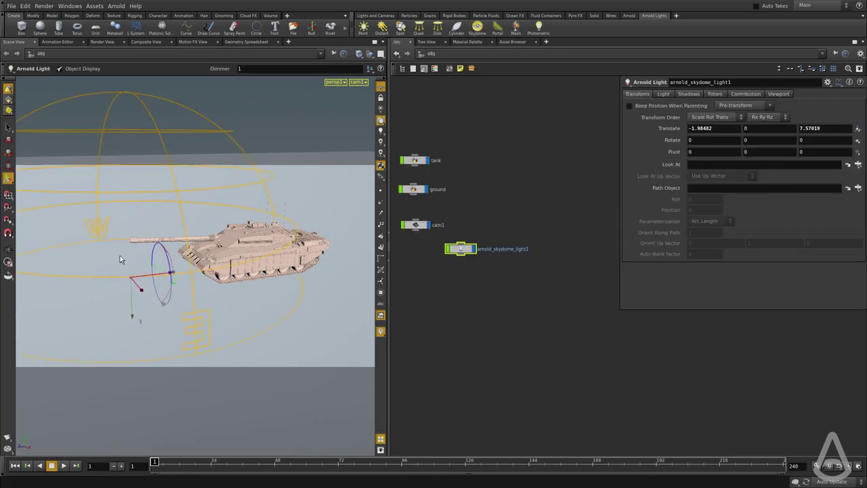
pyautogui.press('l')
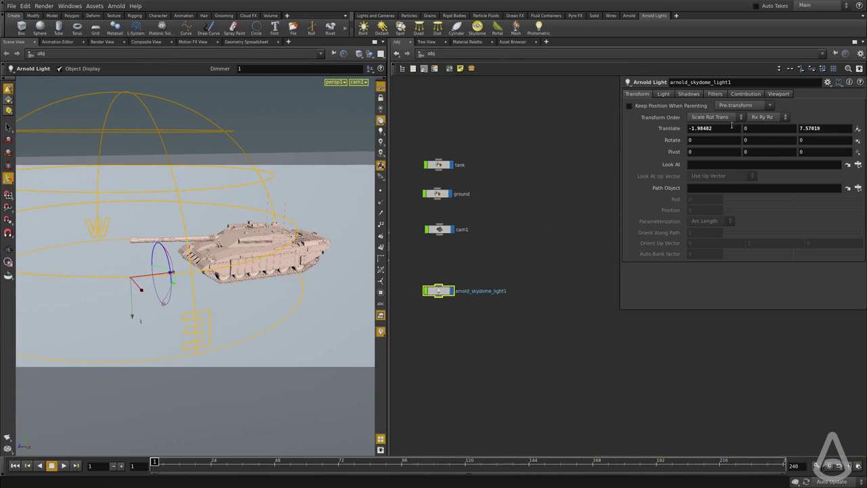
# - Centre the skydome light at the world origin by setting its X and Z translation to 0
pyautogui.click(668, 129)
pyautogui.write('0')
pyautogui.press('Tab')
pyautogui.press('Tab')
pyautogui.write('0')
pyautogui.press('Return')
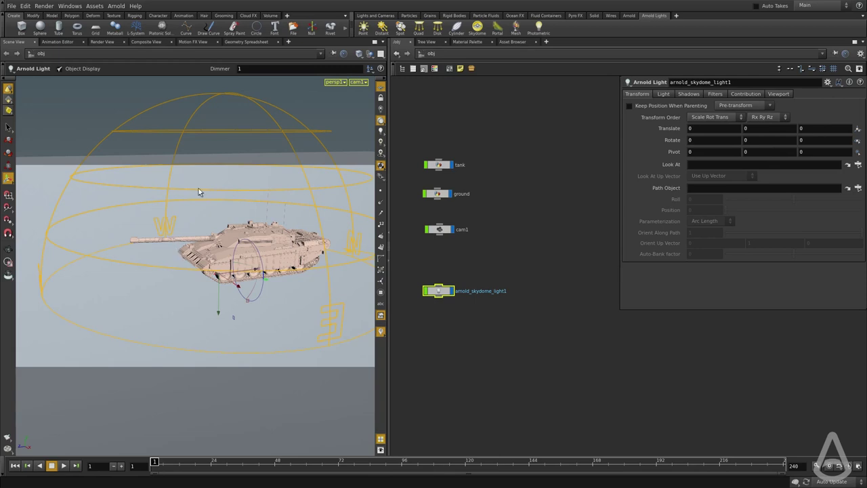
# - Show the skydome's light parameters and render the tank scene in the render view
pyautogui.click(662, 95)
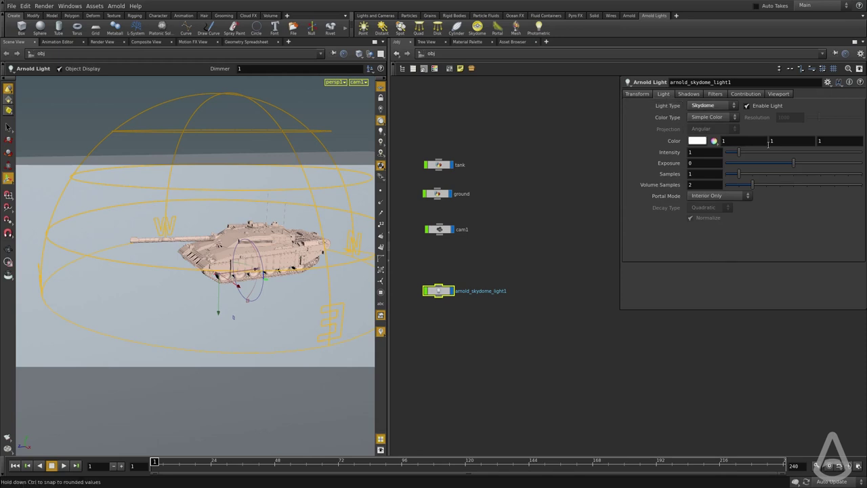
pyautogui.click(100, 42)
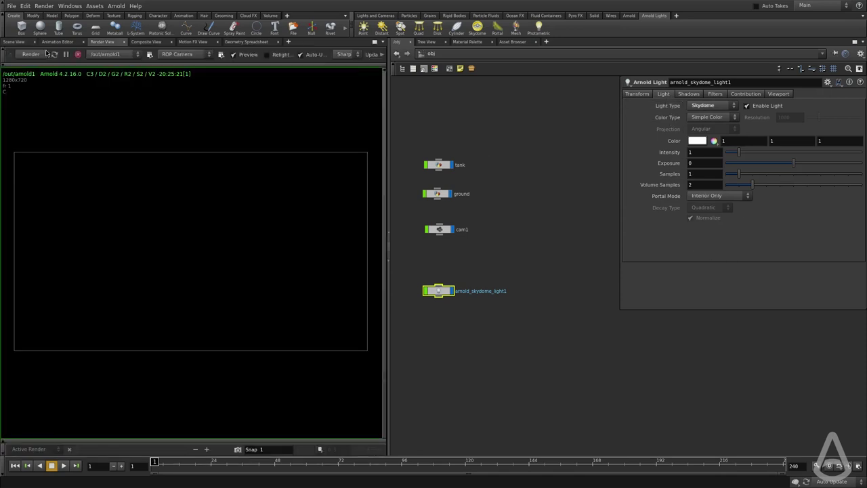
pyautogui.click(29, 55)
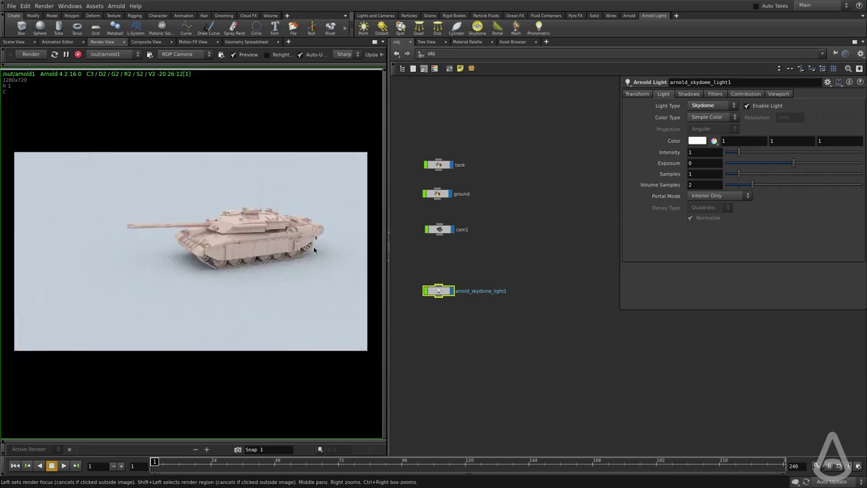
# - Set the skydome light's color to a pale blue with hue 192 and saturation 0.381
pyautogui.click(702, 142)
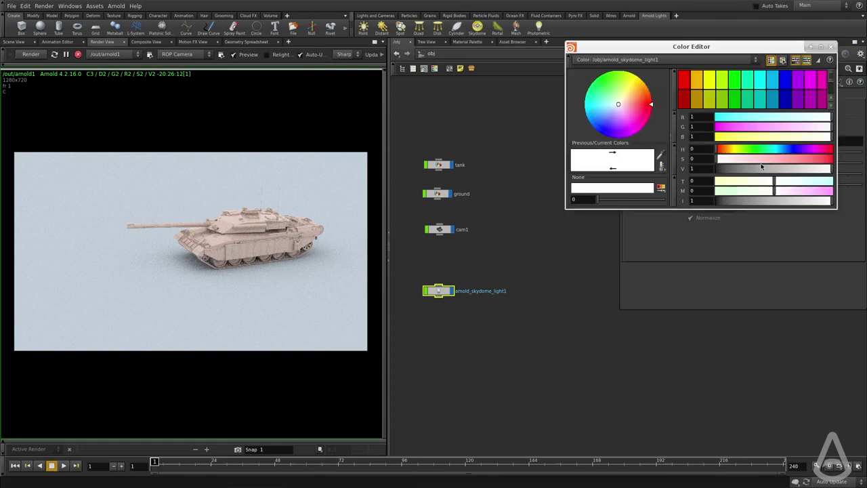
pyautogui.click(778, 151)
pyautogui.click(758, 158)
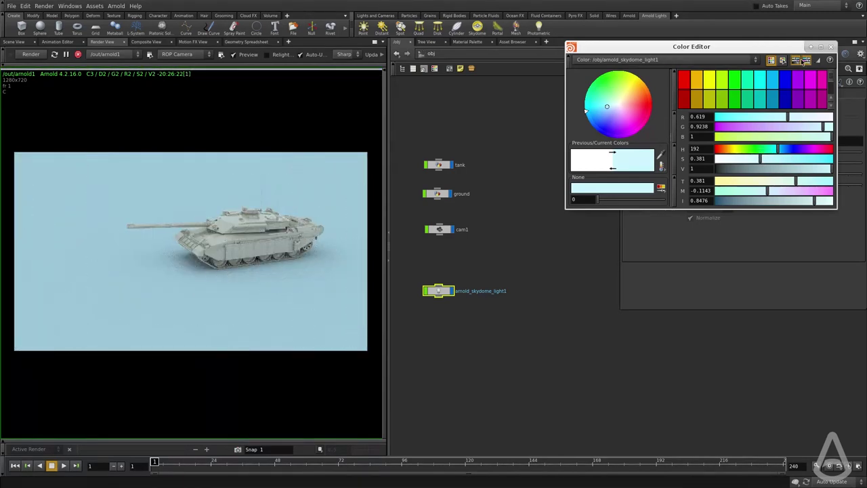
pyautogui.click(830, 47)
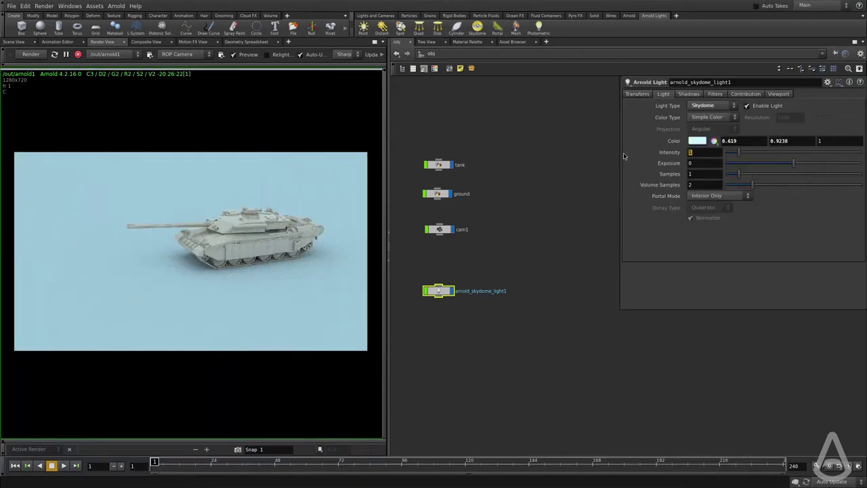
# - Set the skydome light's intensity to 0.5 and its portal mode to Off
pyautogui.write('.5')
pyautogui.press('Return')
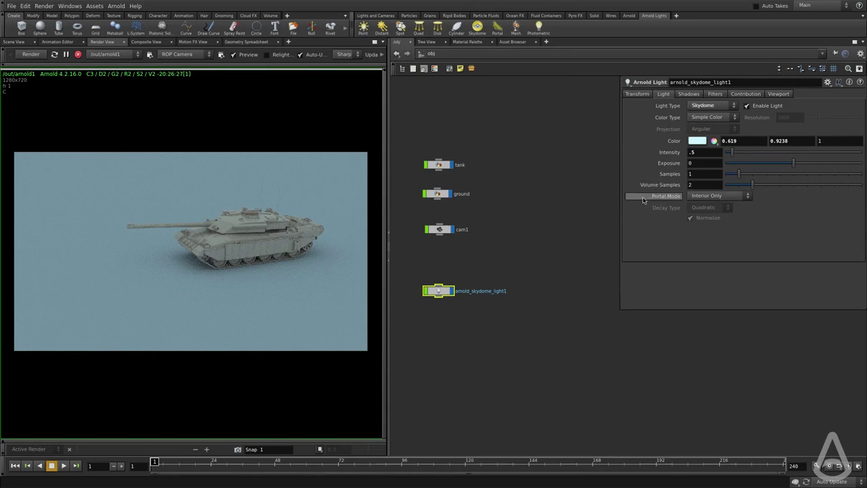
pyautogui.click(707, 197)
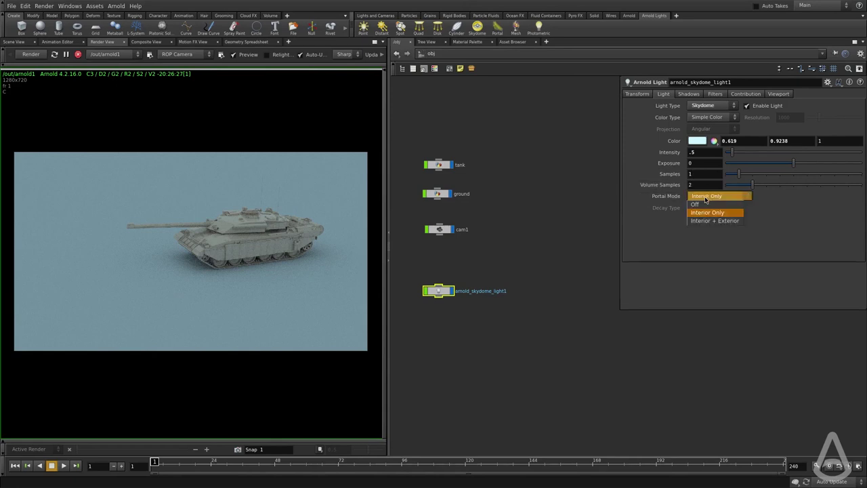
pyautogui.click(696, 204)
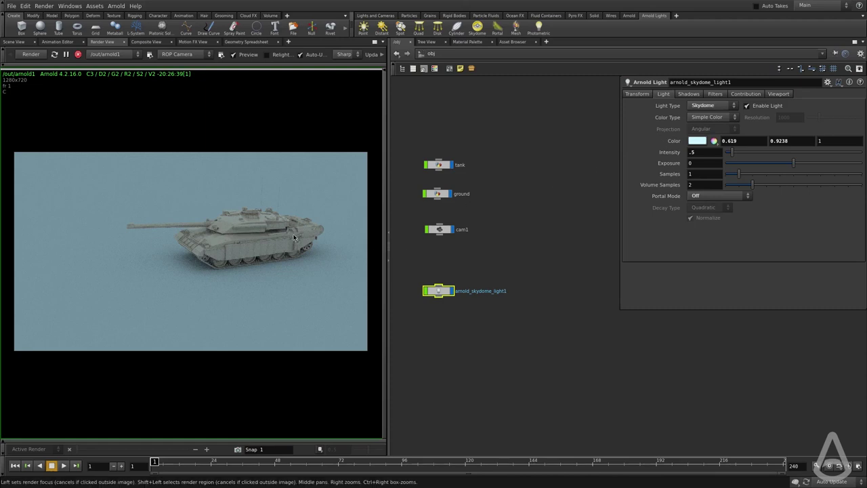
# - Change the skydome's color type to Texture and load env.hdr from /home/rebelway/files as the color texture
pyautogui.click(711, 117)
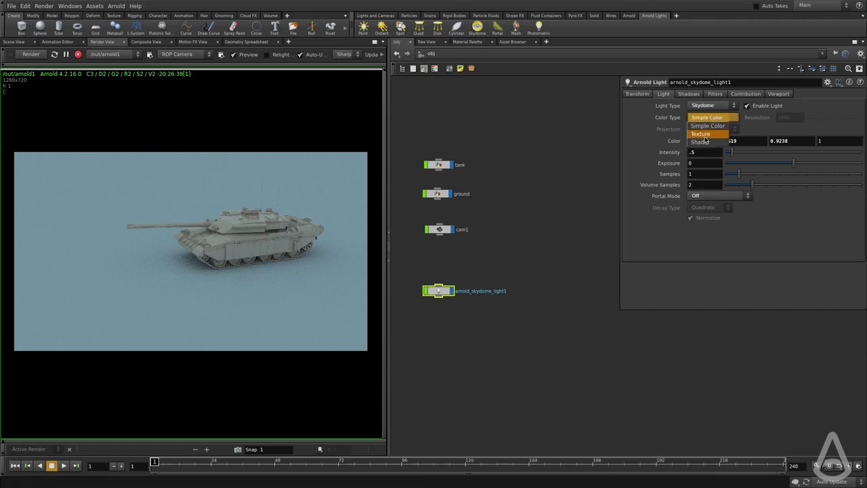
pyautogui.click(702, 135)
pyautogui.click(847, 140)
pyautogui.click(640, 80)
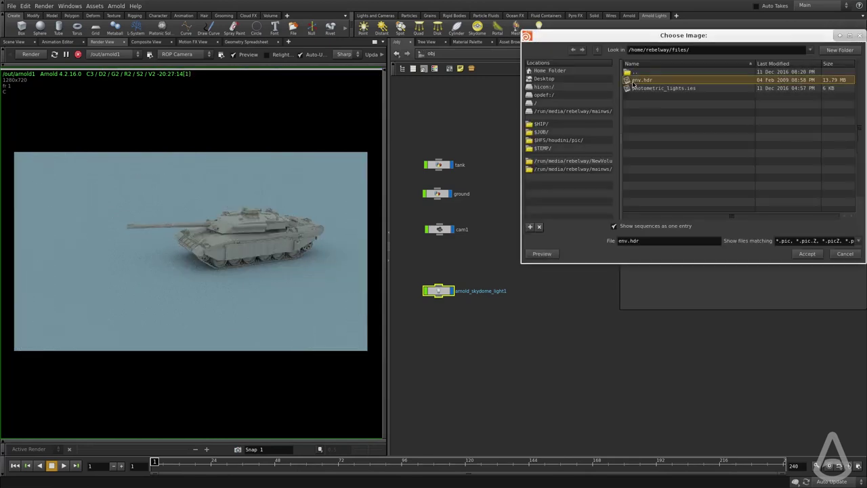
pyautogui.click(807, 254)
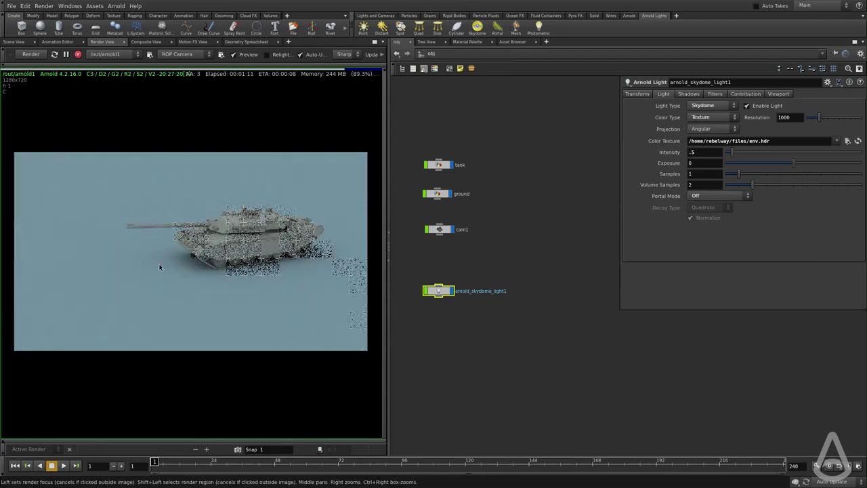
# - Set the environment texture's projection to Lat / Long and re-render the scene
pyautogui.click(704, 131)
pyautogui.click(704, 153)
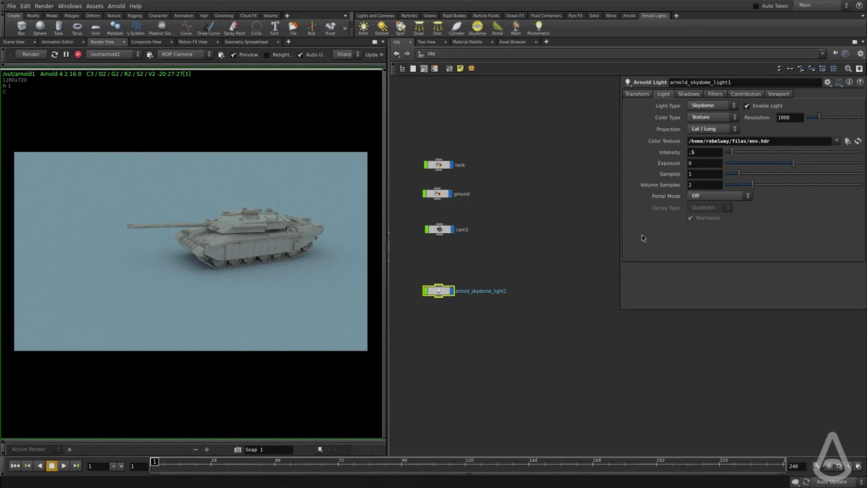
pyautogui.moveTo(781, 142); pyautogui.dragTo(580, 141)
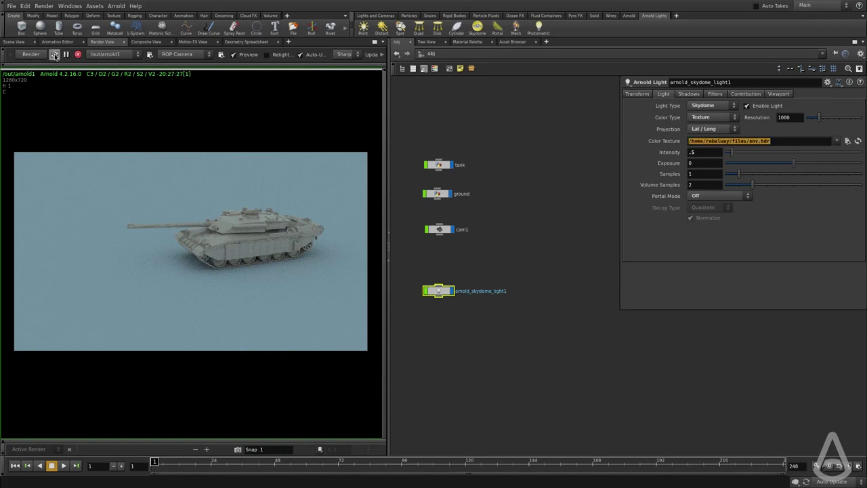
pyautogui.click(30, 54)
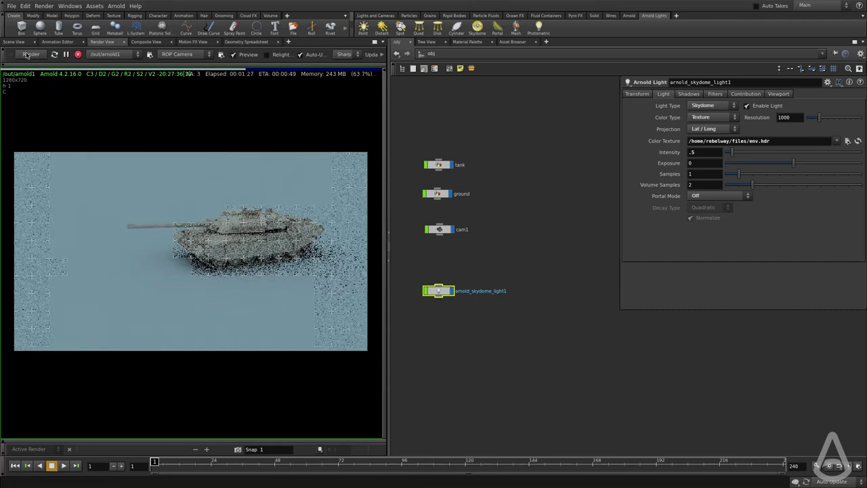
pyautogui.click(37, 57)
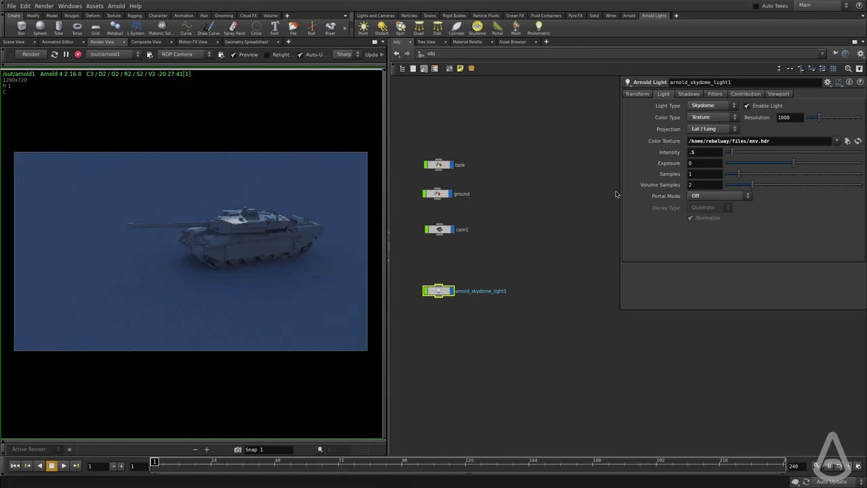
# - Set the skydome light's intensity to 1
pyautogui.doubleClick(700, 151)
pyautogui.write('1')
pyautogui.press('Tab')
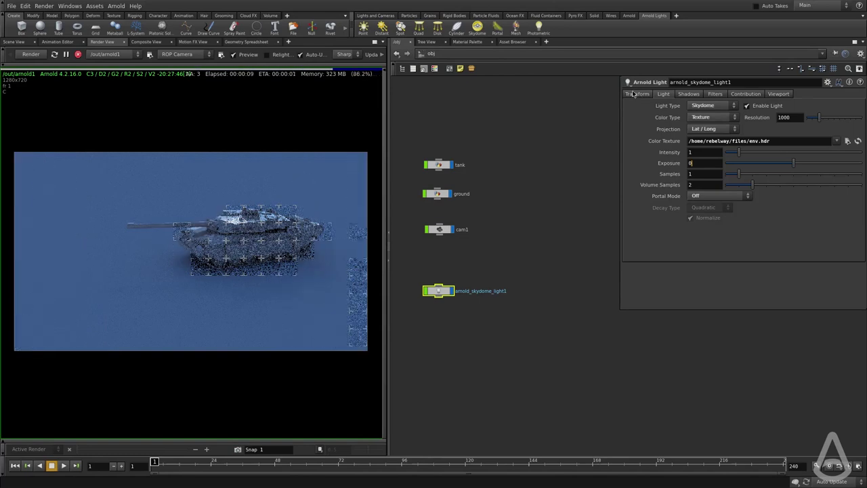
# - Rotate the skydome light about its Y axis to 61 degrees and adjust that rotation once more
pyautogui.click(636, 93)
pyautogui.moveTo(752, 140); pyautogui.dragTo(806, 124, button='middle')
pyautogui.moveTo(756, 138); pyautogui.dragTo(785, 110, button='middle')
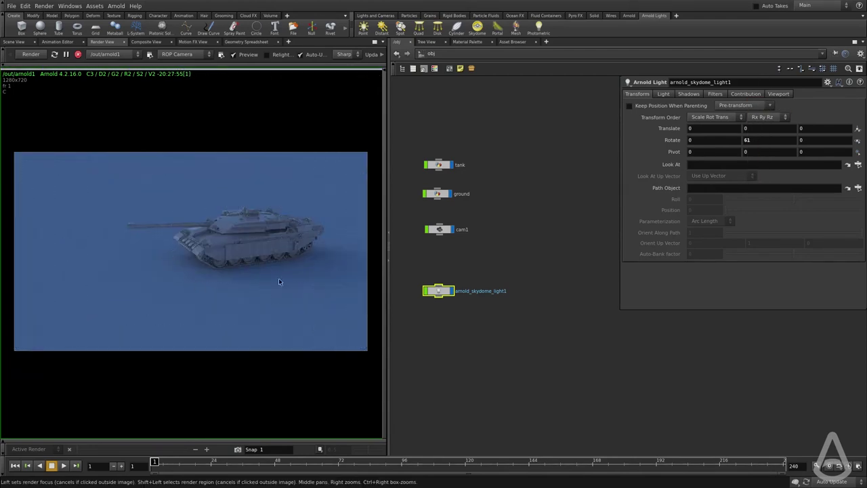
pyautogui.moveTo(754, 140); pyautogui.dragTo(795, 122, button='middle')
# - Set the skydome texture's resolution to 4000 and re-render the scene
pyautogui.click(663, 94)
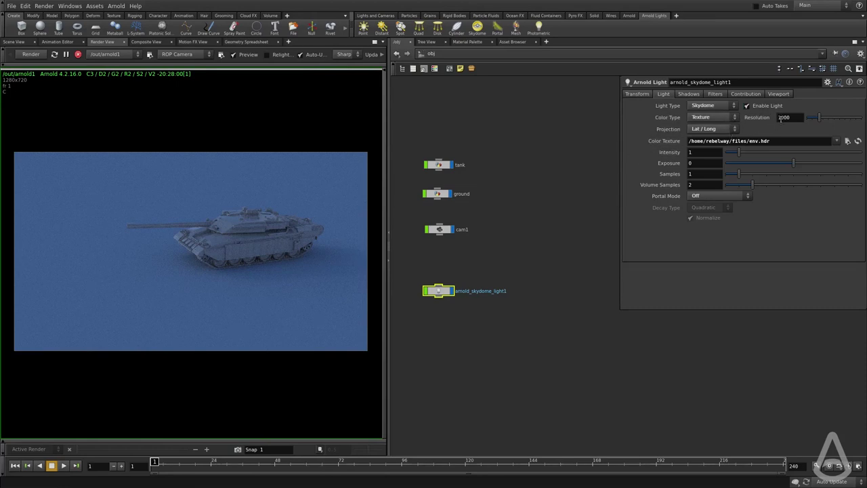
pyautogui.click(780, 118)
pyautogui.press('Return')
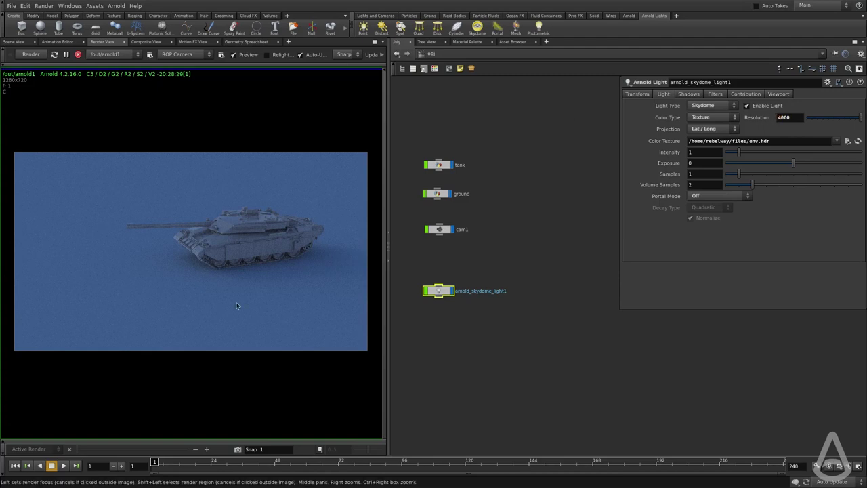
pyautogui.click(31, 55)
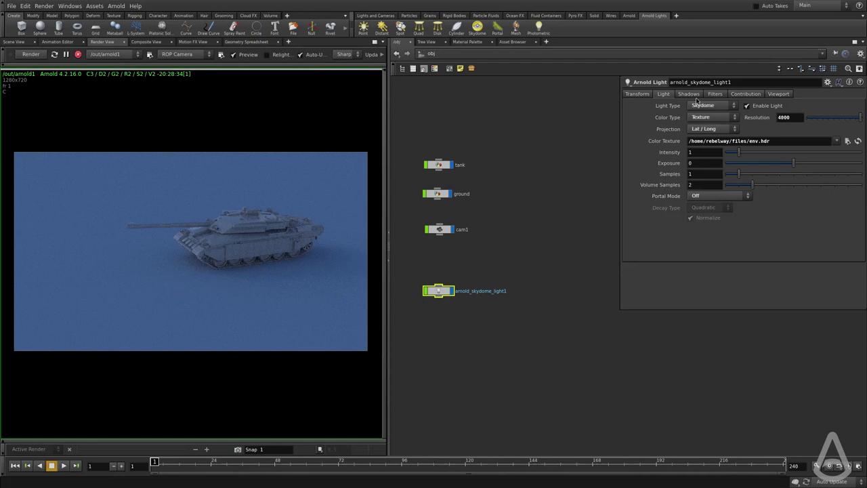
pyautogui.moveTo(553, 241); pyautogui.dragTo(578, 228, button='middle')
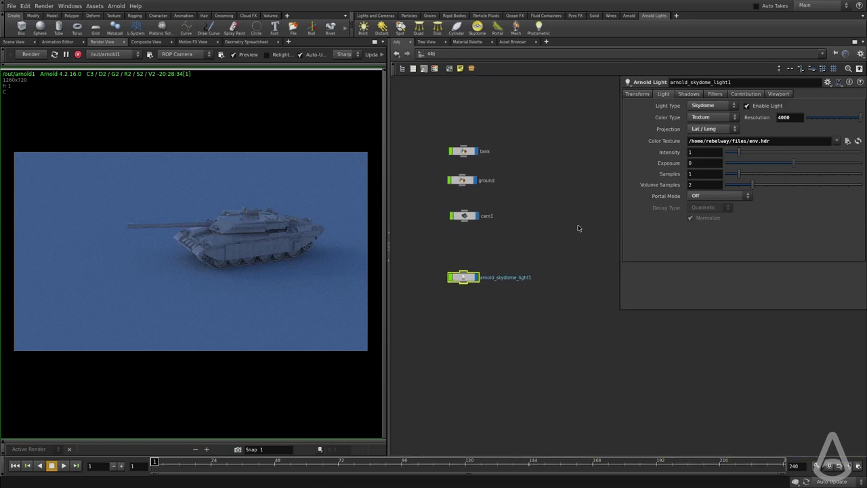
pyautogui.click(707, 119)
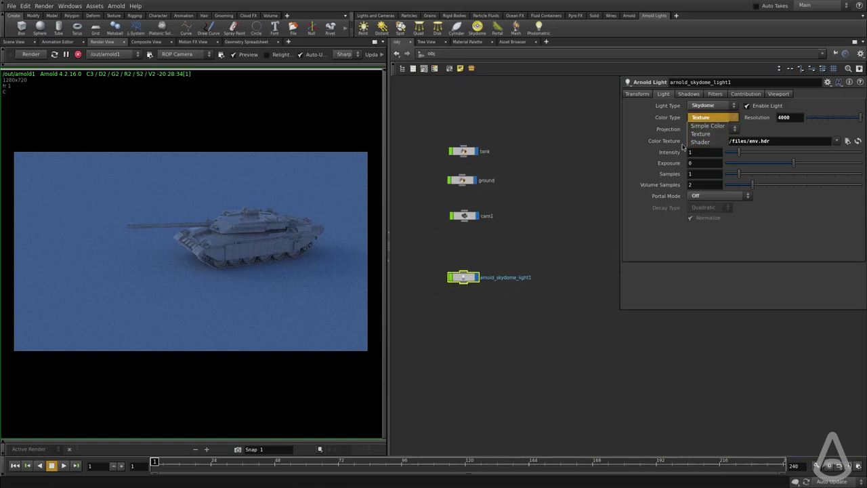
pyautogui.click(638, 137)
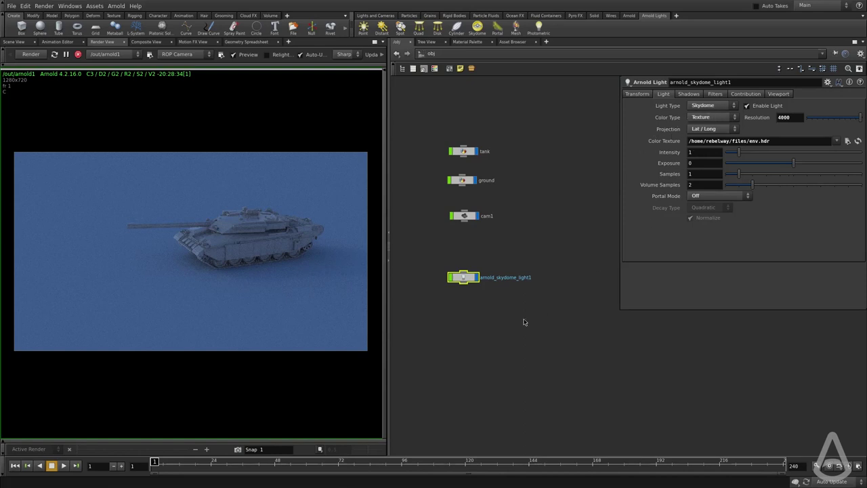
pyautogui.moveTo(522, 310); pyautogui.dragTo(439, 249)
pyautogui.click(557, 252)
pyautogui.moveTo(562, 252); pyautogui.dragTo(437, 309)
pyautogui.click(544, 306)
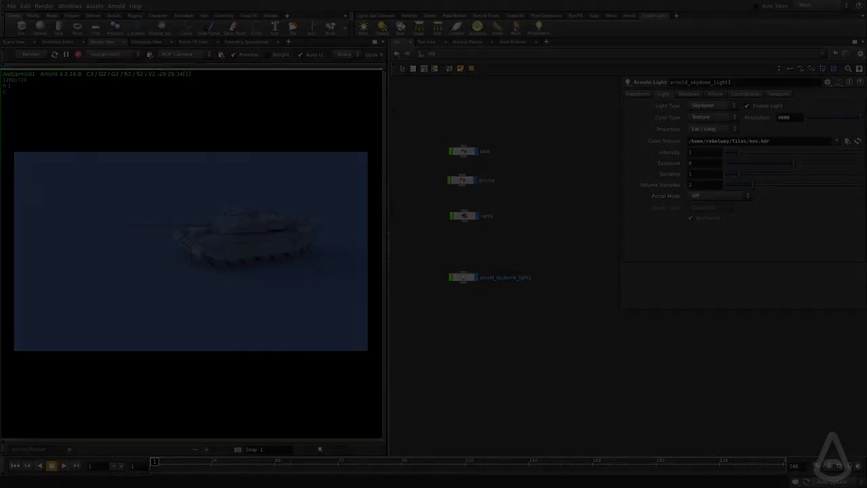